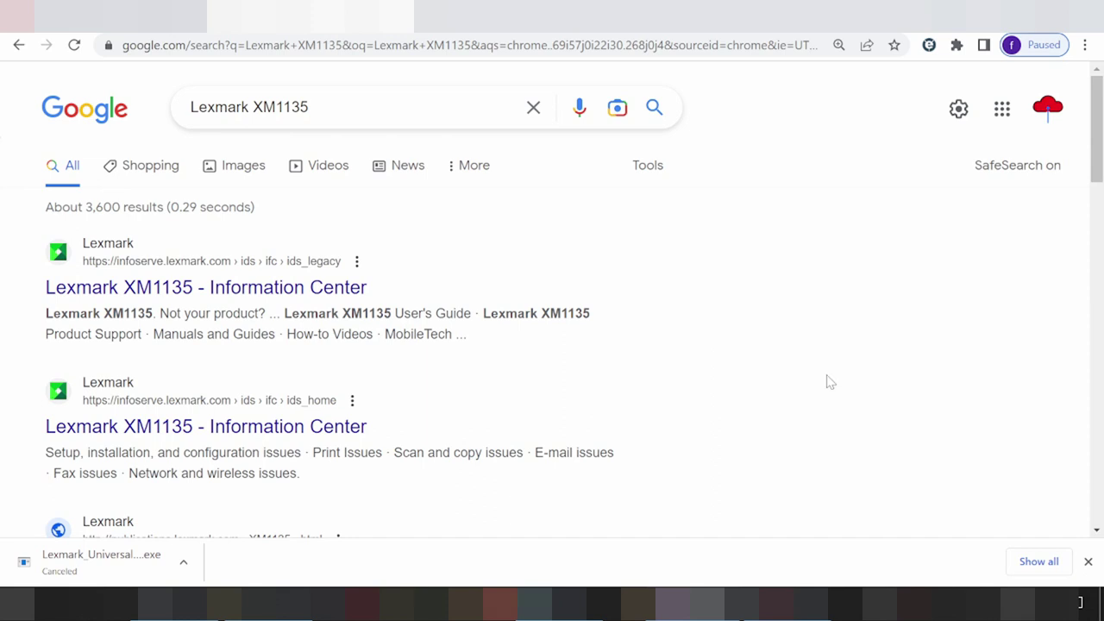
Dismiss the download notice, search Google for 'Lexmark XM1135 driver download' and scan the results
{"action": "left_click", "coordinate": [1088, 561]}
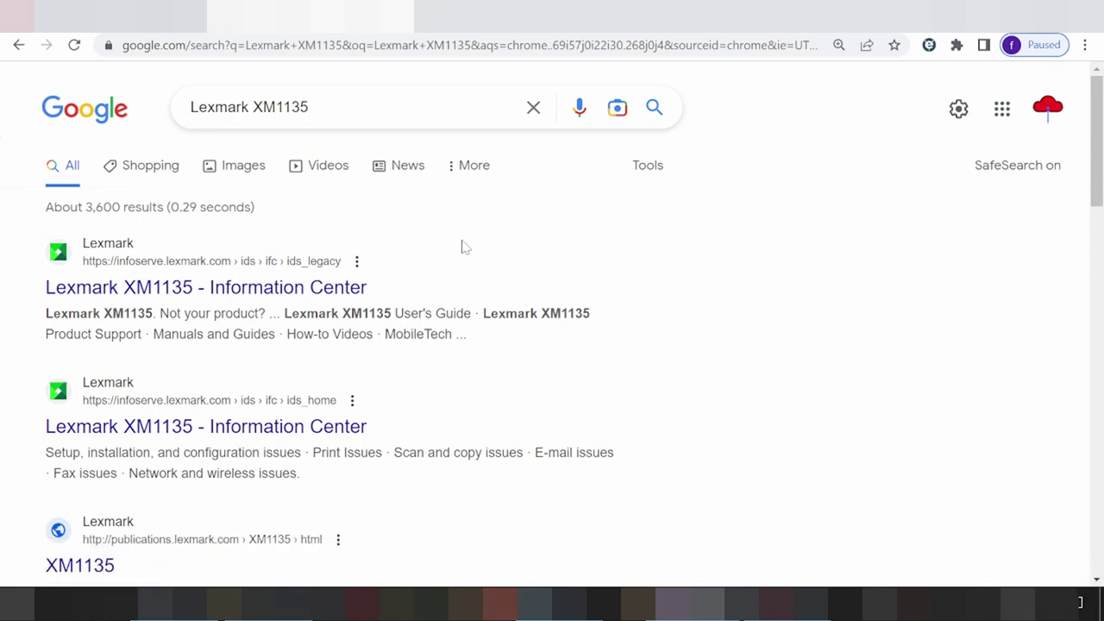
{"action": "left_click", "coordinate": [309, 107]}
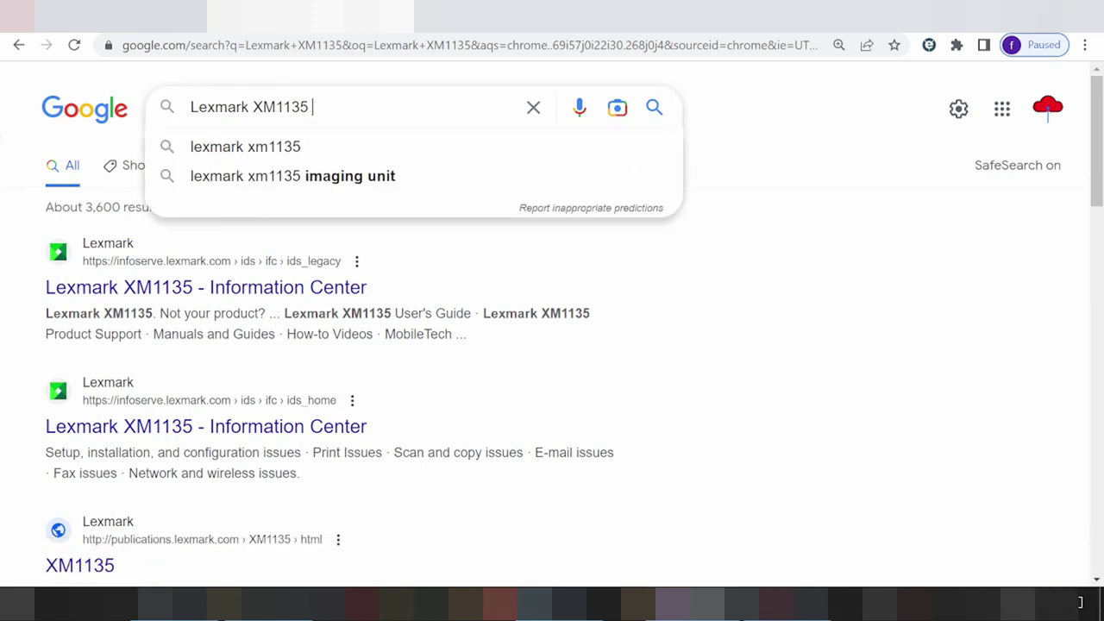
{"action": "type", "text": "driver download"}
{"action": "key", "text": "Return"}
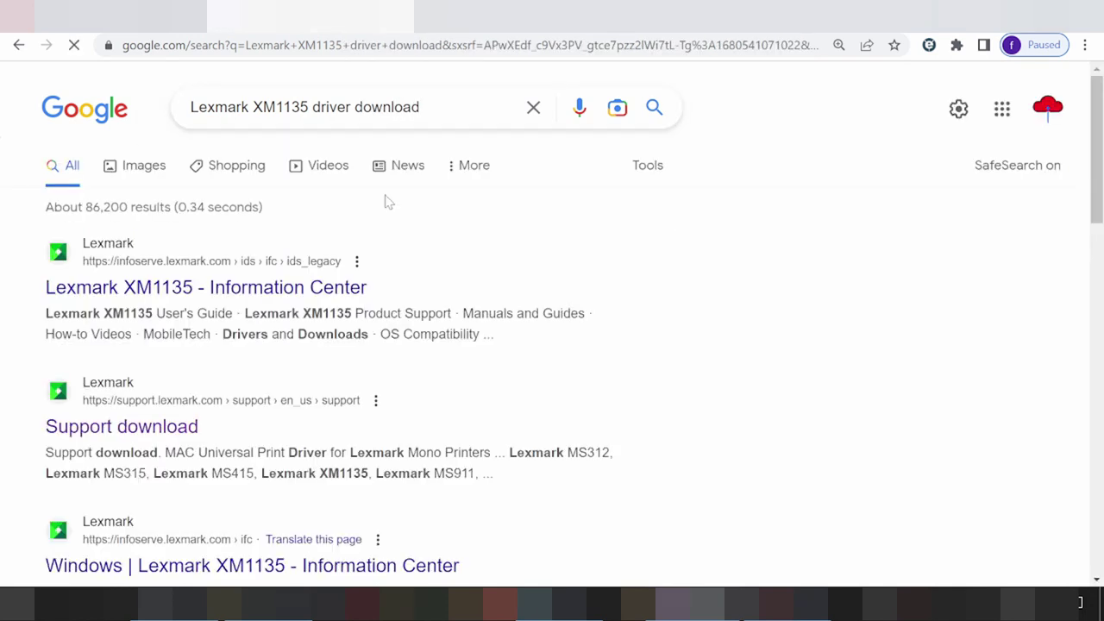
{"action": "scroll", "coordinate": [412, 242], "scroll_direction": "down", "scroll_amount": 1}
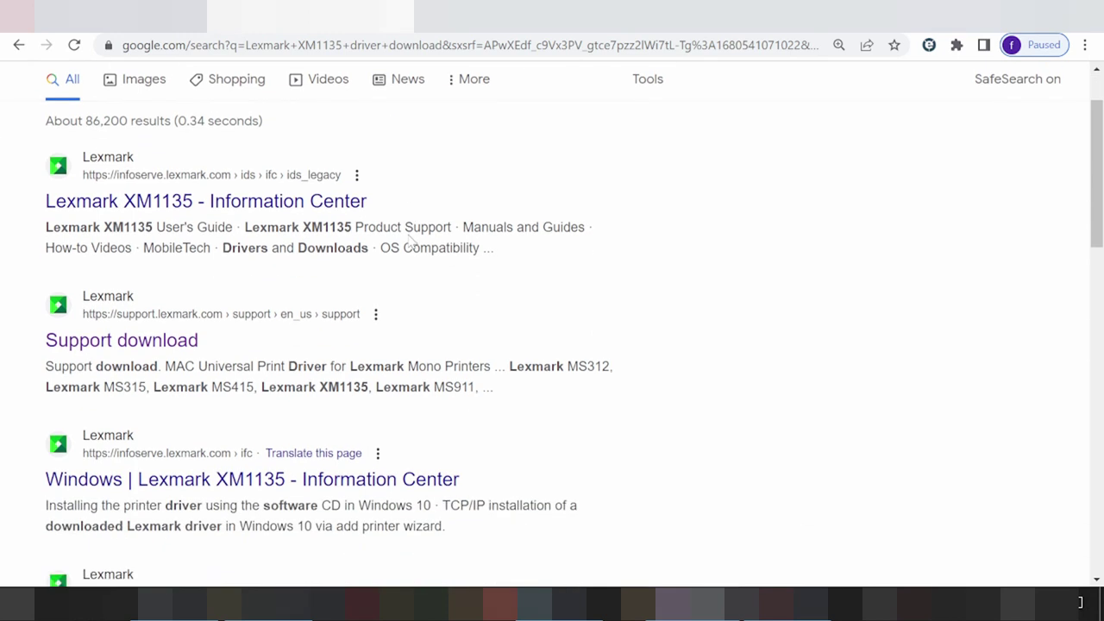
{"action": "scroll", "coordinate": [423, 264], "scroll_direction": "down", "scroll_amount": 1}
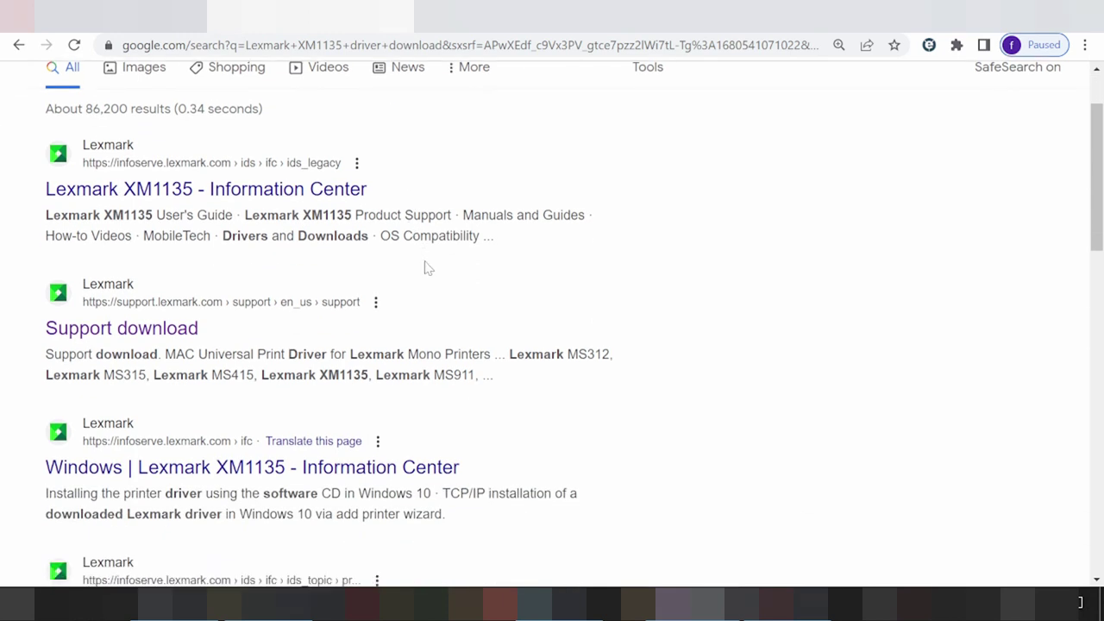
{"action": "scroll", "coordinate": [428, 268], "scroll_direction": "up", "scroll_amount": 1}
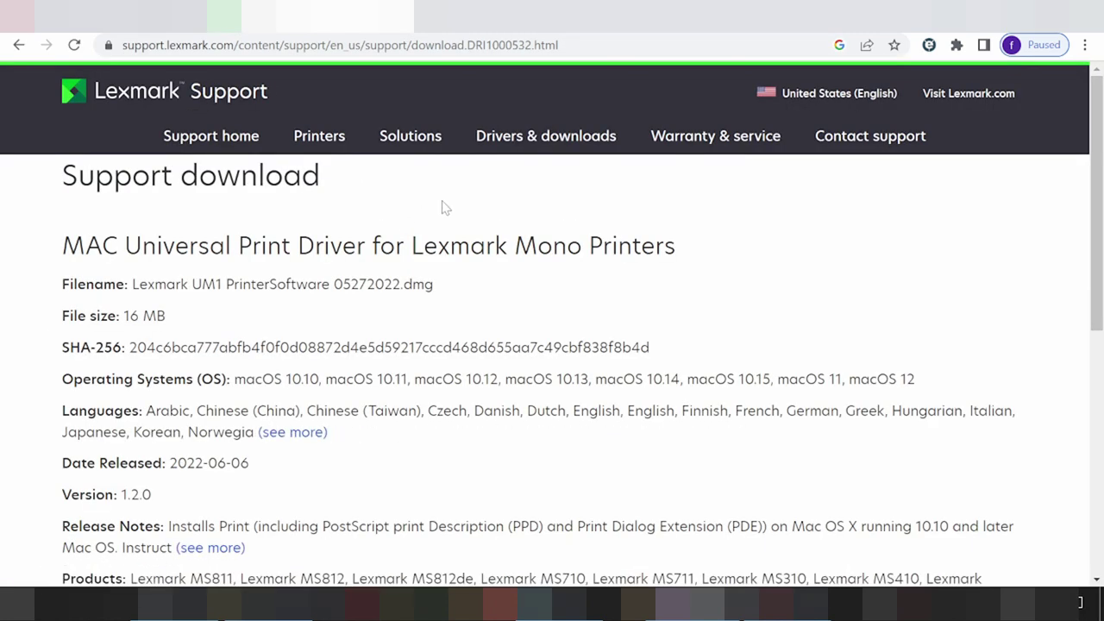
Go to the Drivers & downloads page and select its device model search field
{"action": "left_click", "coordinate": [529, 139]}
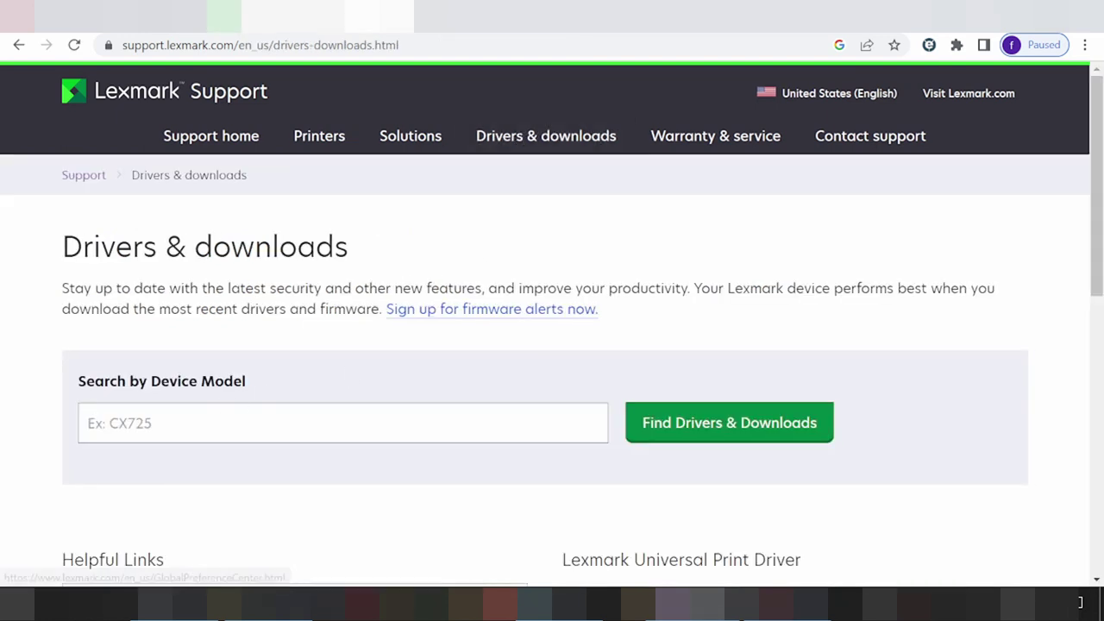
{"action": "left_click", "coordinate": [87, 423]}
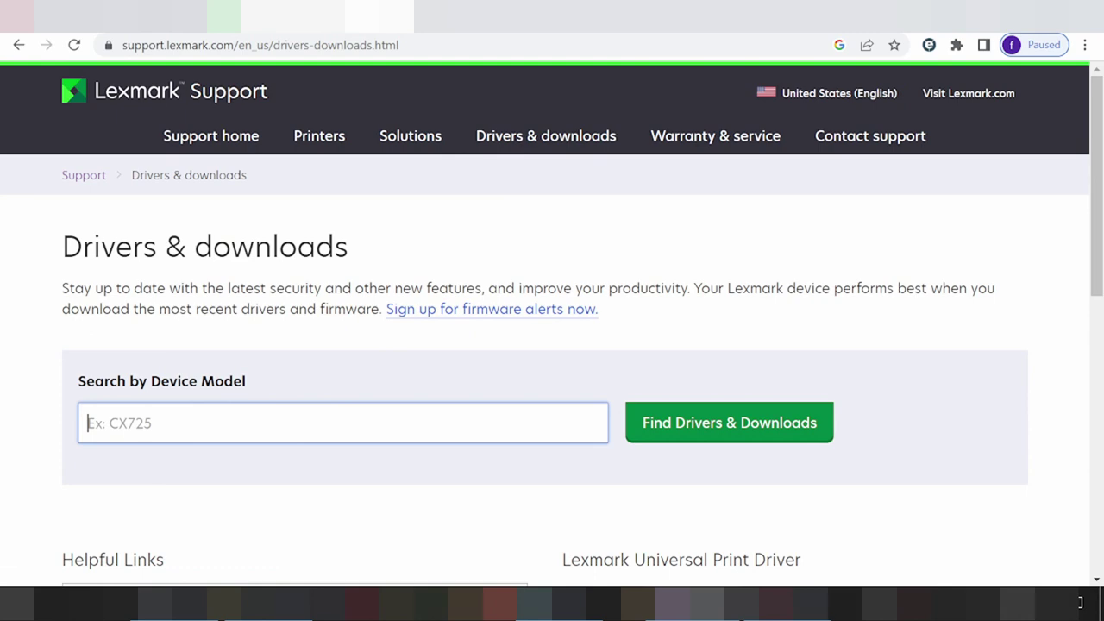
Paste 'Lexmark XM1135' as the device model, find its drivers and scroll the list
{"action": "type", "text": "Lexmark XM1135"}
{"action": "left_click", "coordinate": [681, 437]}
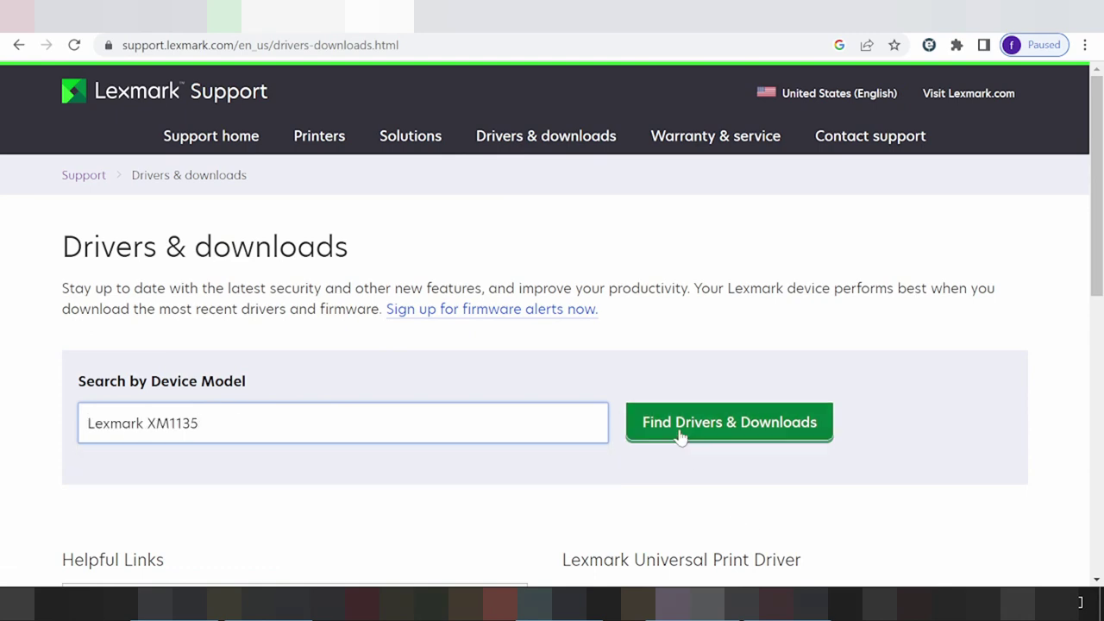
{"action": "scroll", "coordinate": [190, 406], "scroll_direction": "down", "scroll_amount": 3}
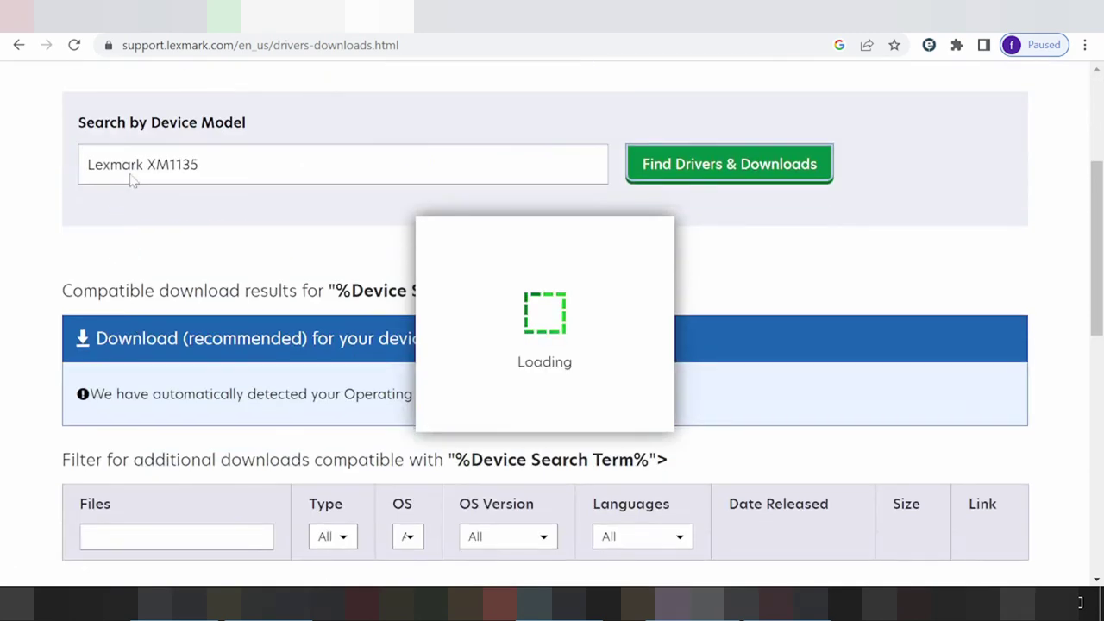
{"action": "scroll", "coordinate": [552, 327], "scroll_direction": "down", "scroll_amount": 2}
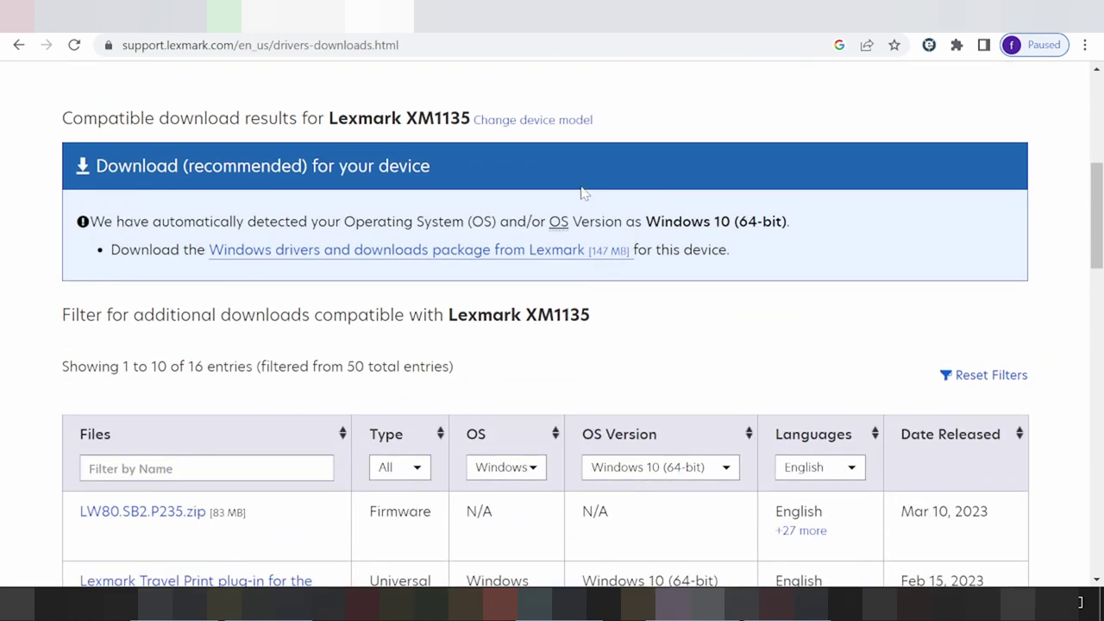
{"action": "scroll", "coordinate": [698, 212], "scroll_direction": "down", "scroll_amount": 3}
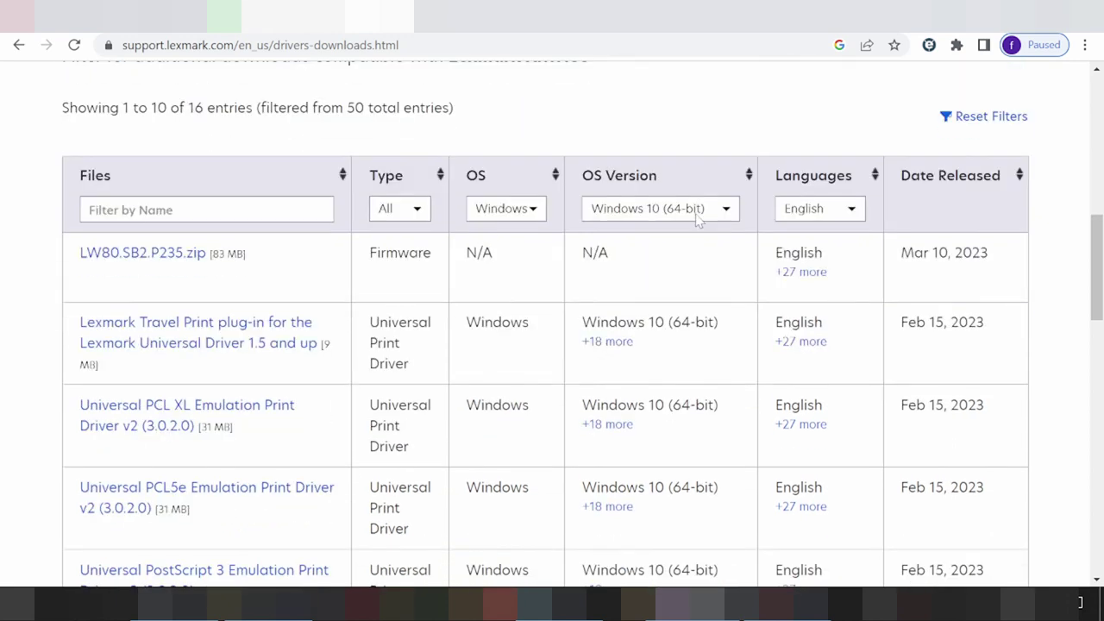
Filter the downloads to Linux/Unix and browse its available OS versions
{"action": "left_click", "coordinate": [512, 212]}
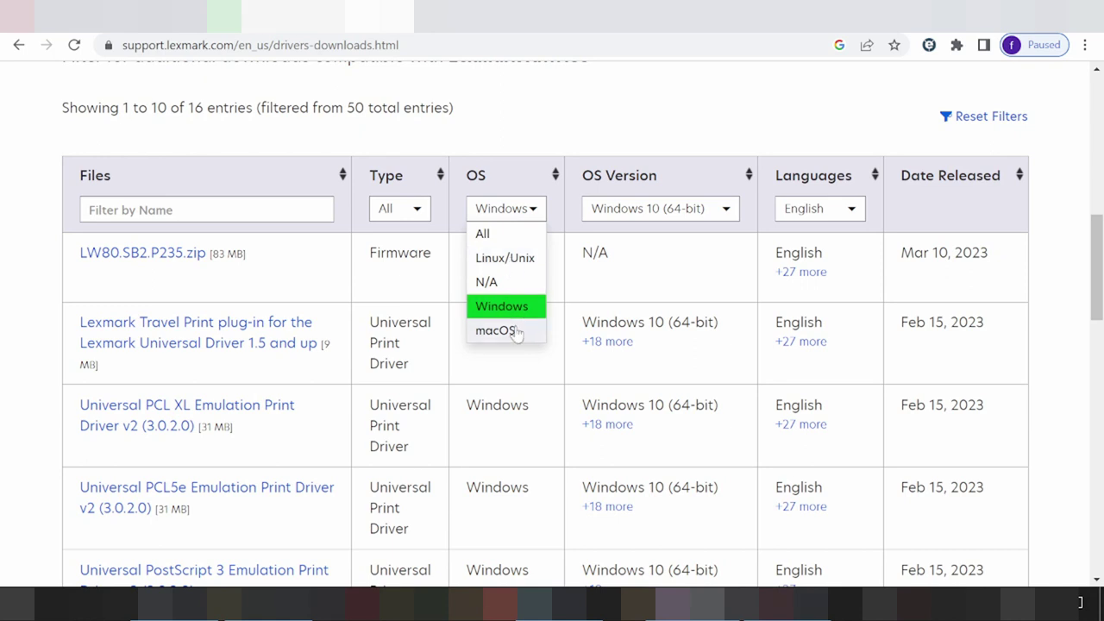
{"action": "left_click", "coordinate": [505, 258]}
{"action": "left_click", "coordinate": [642, 216]}
{"action": "scroll", "coordinate": [675, 286], "scroll_direction": "down", "scroll_amount": 2}
{"action": "scroll", "coordinate": [678, 394], "scroll_direction": "down", "scroll_amount": 2}
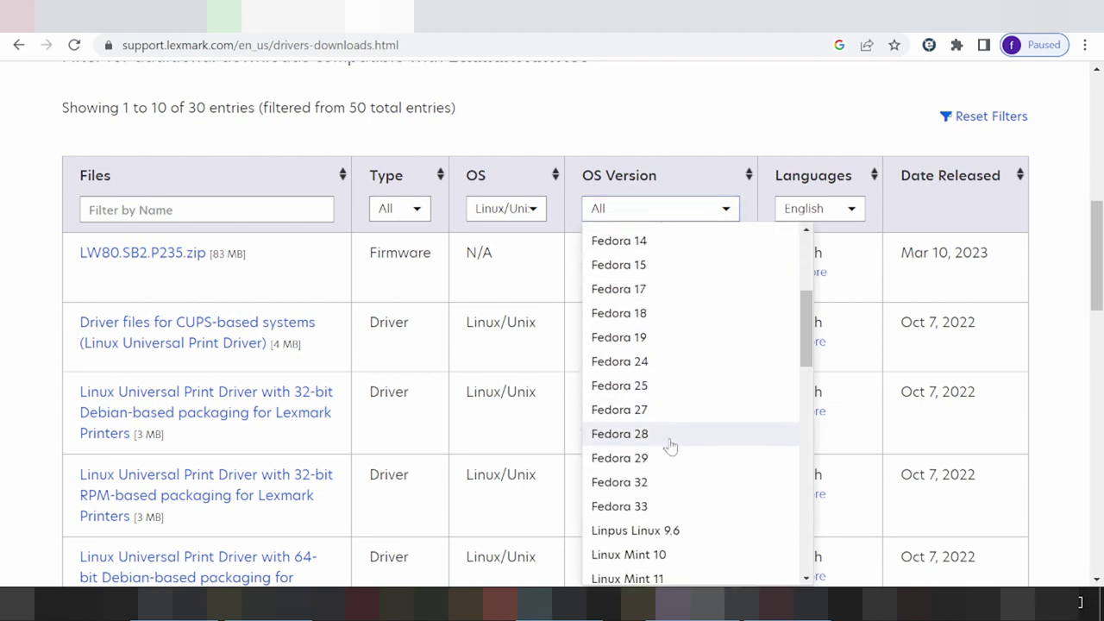
{"action": "scroll", "coordinate": [677, 442], "scroll_direction": "down", "scroll_amount": 2}
{"action": "scroll", "coordinate": [643, 383], "scroll_direction": "down", "scroll_amount": 5}
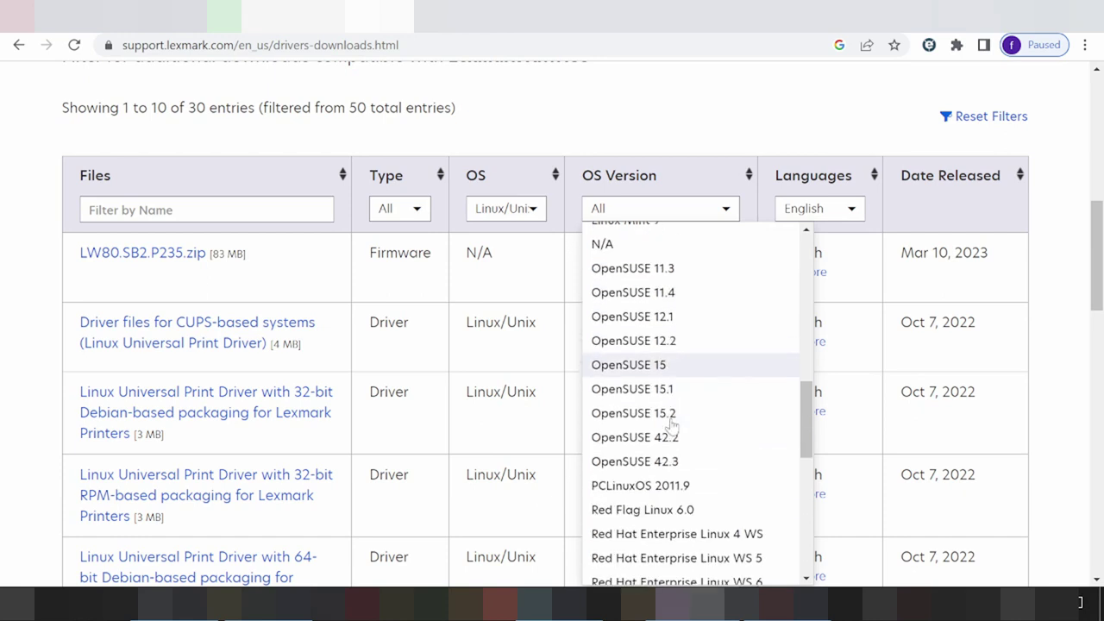
{"action": "scroll", "coordinate": [656, 401], "scroll_direction": "down", "scroll_amount": 5}
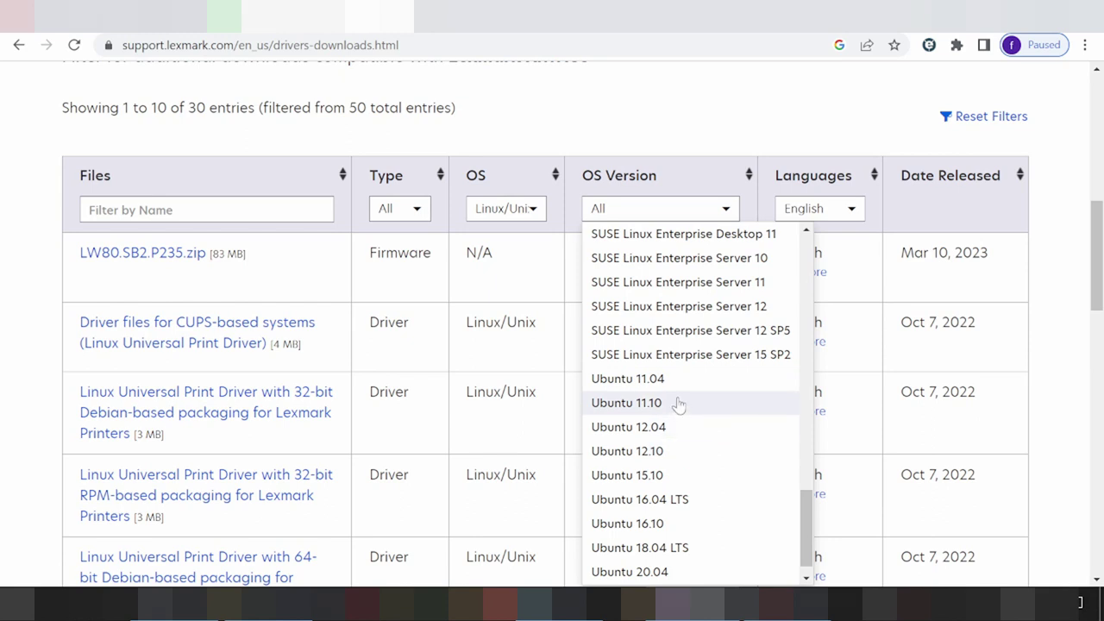
Switch the operating system filter to macOS and review its versions
{"action": "left_click", "coordinate": [524, 207]}
{"action": "left_click", "coordinate": [517, 329]}
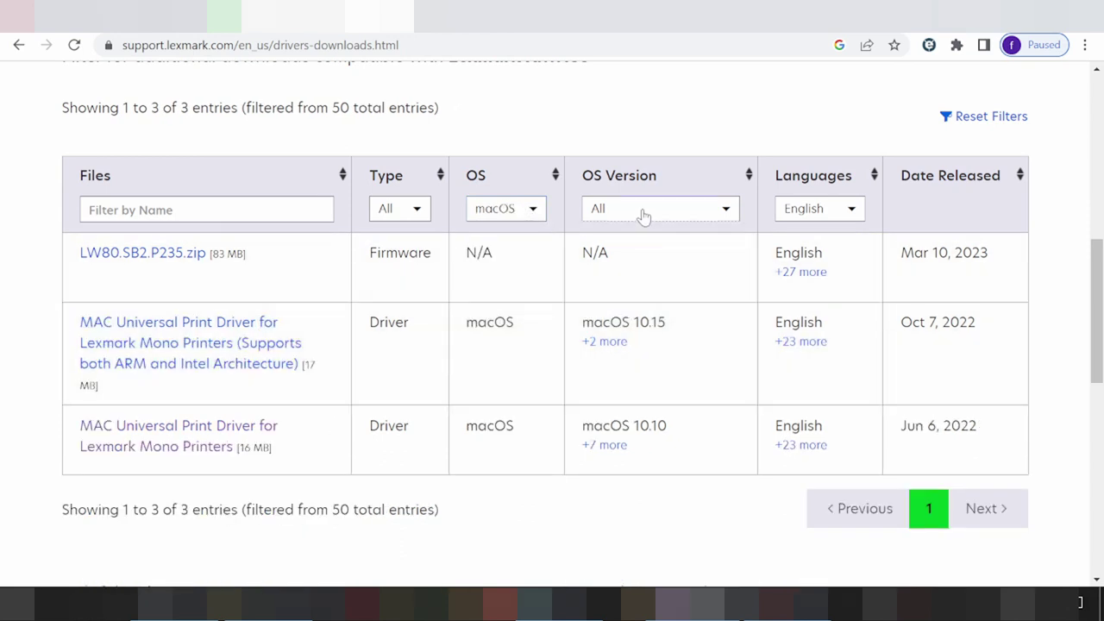
{"action": "left_click", "coordinate": [642, 213]}
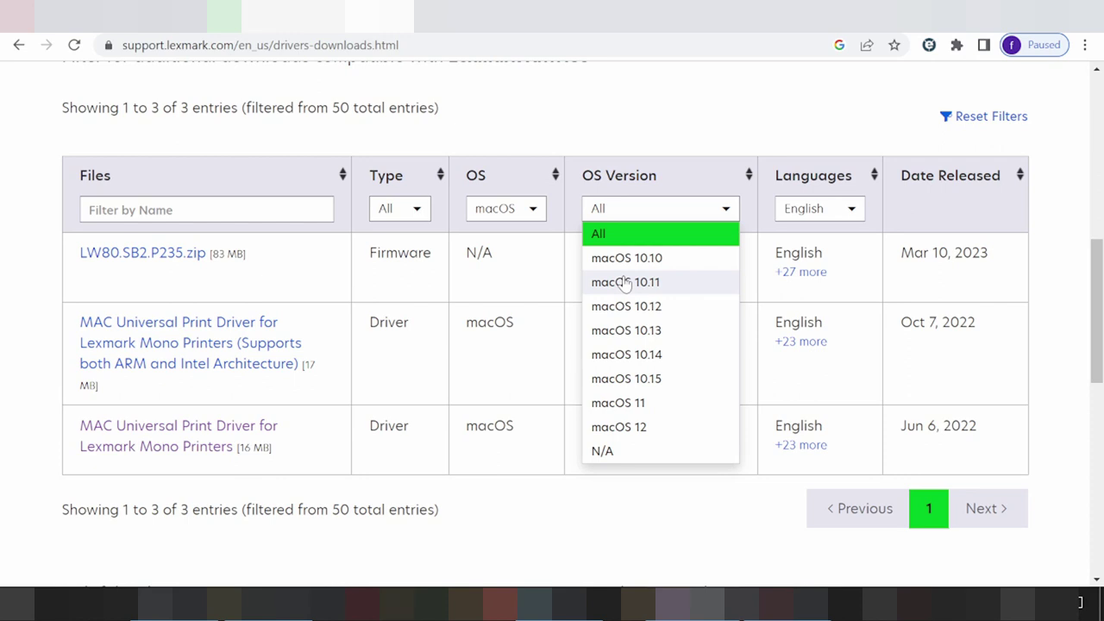
{"action": "left_click", "coordinate": [523, 209]}
Filter the downloads to Windows with OS version Windows 11 (64-bit)
{"action": "left_click", "coordinate": [503, 306]}
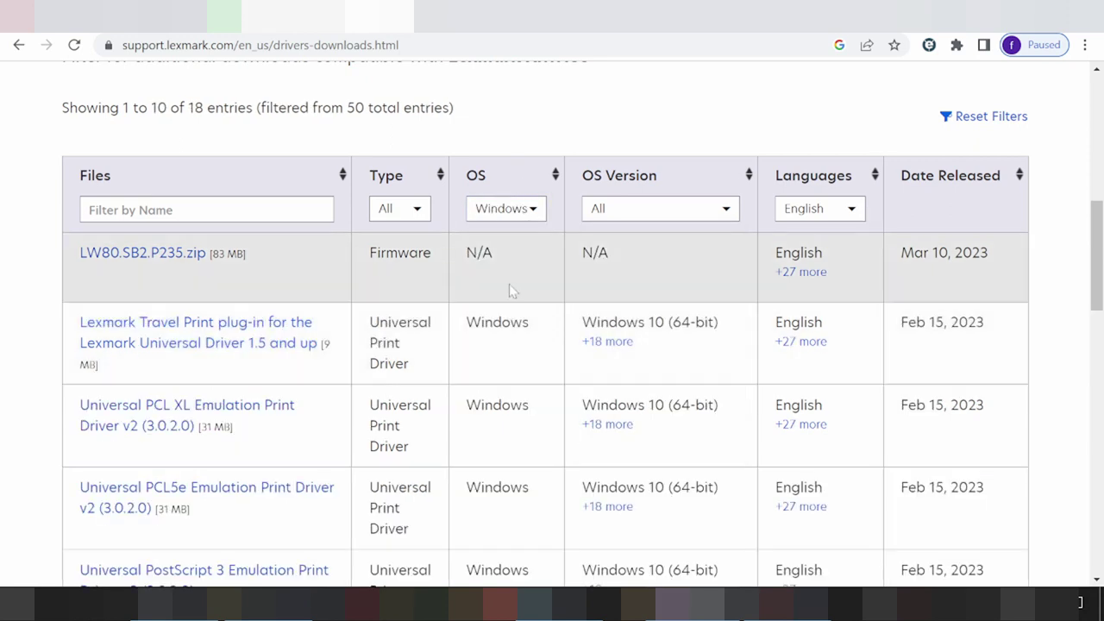
{"action": "left_click", "coordinate": [644, 213]}
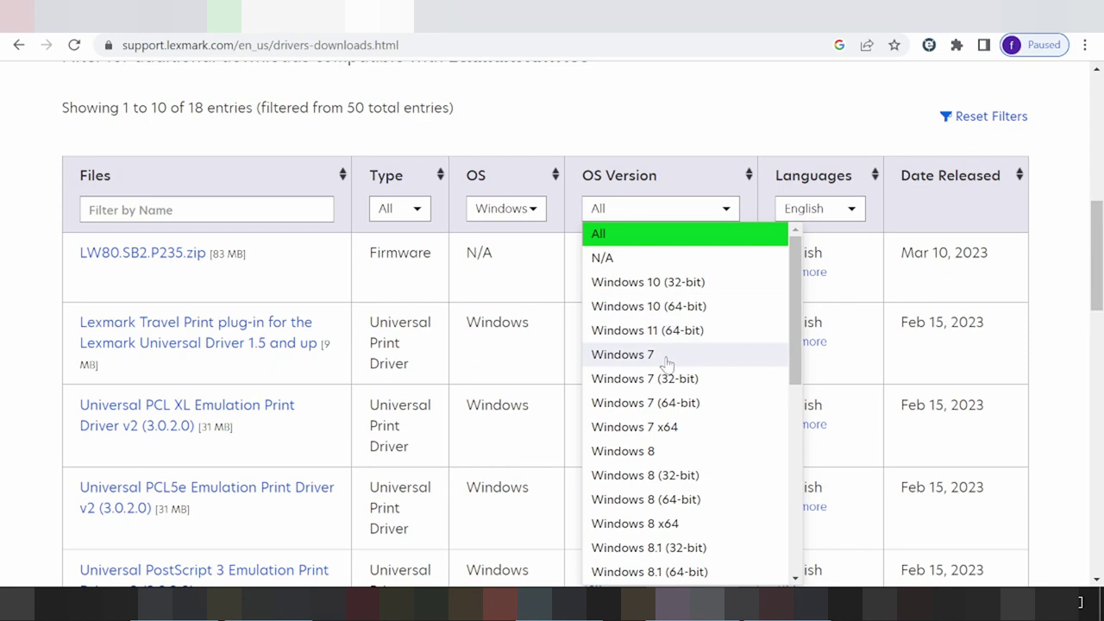
{"action": "scroll", "coordinate": [668, 362], "scroll_direction": "down", "scroll_amount": 1}
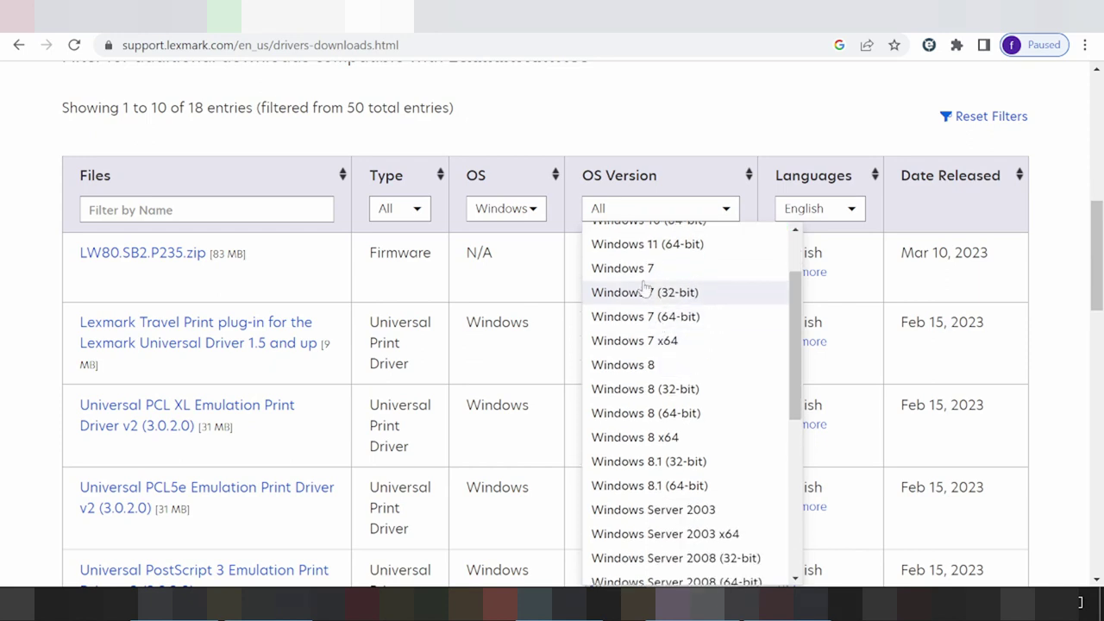
{"action": "scroll", "coordinate": [664, 382], "scroll_direction": "down", "scroll_amount": 2}
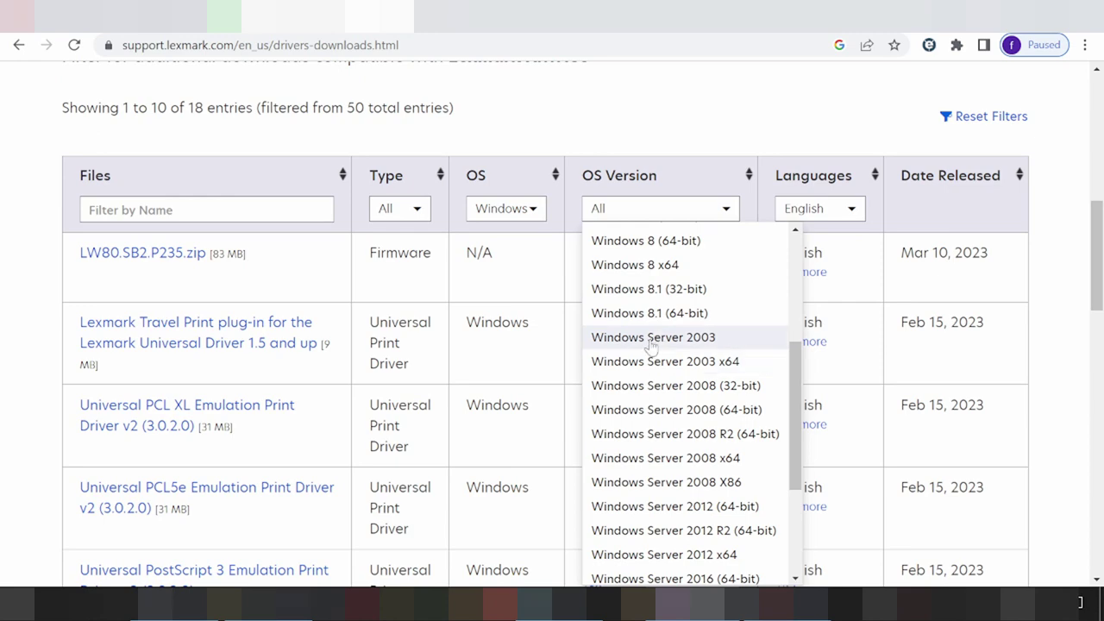
{"action": "scroll", "coordinate": [664, 388], "scroll_direction": "down", "scroll_amount": 4}
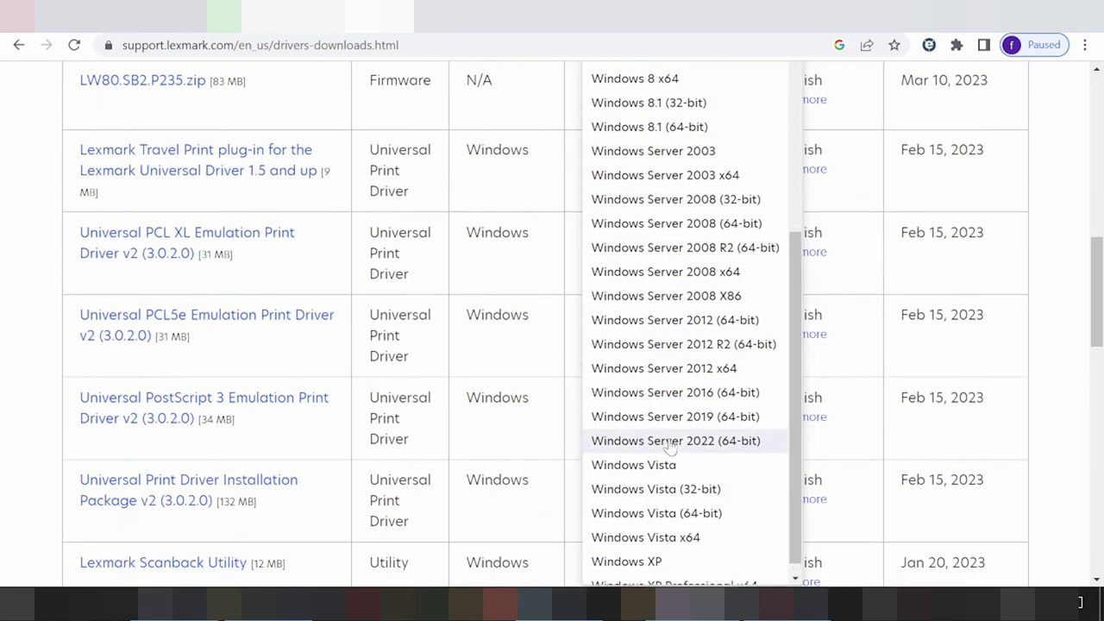
{"action": "scroll", "coordinate": [671, 442], "scroll_direction": "up", "scroll_amount": 5}
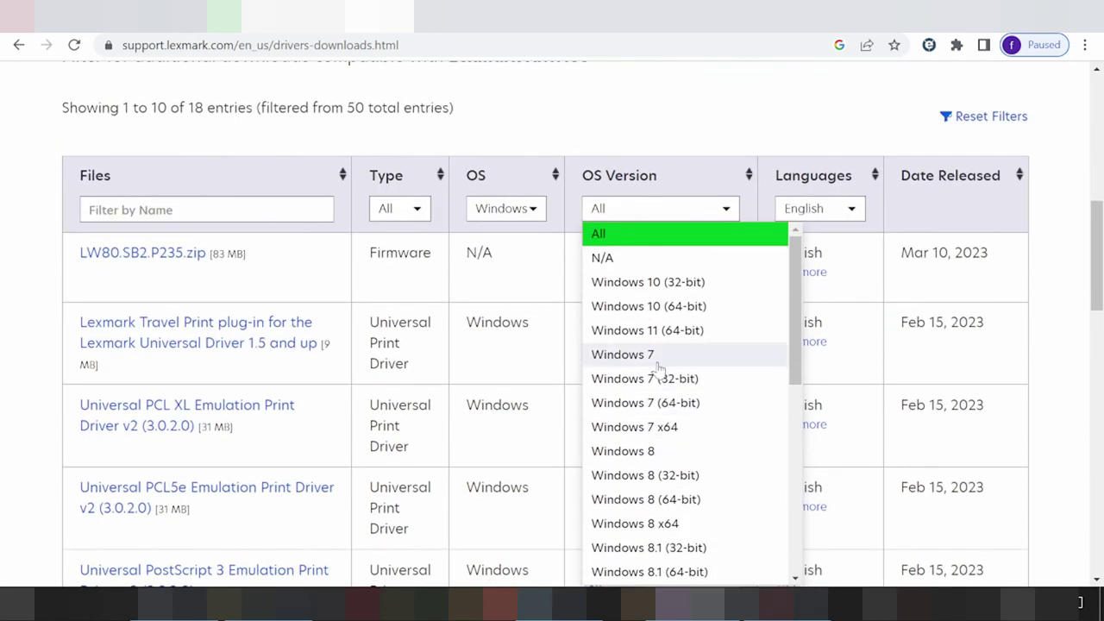
{"action": "left_click", "coordinate": [646, 330]}
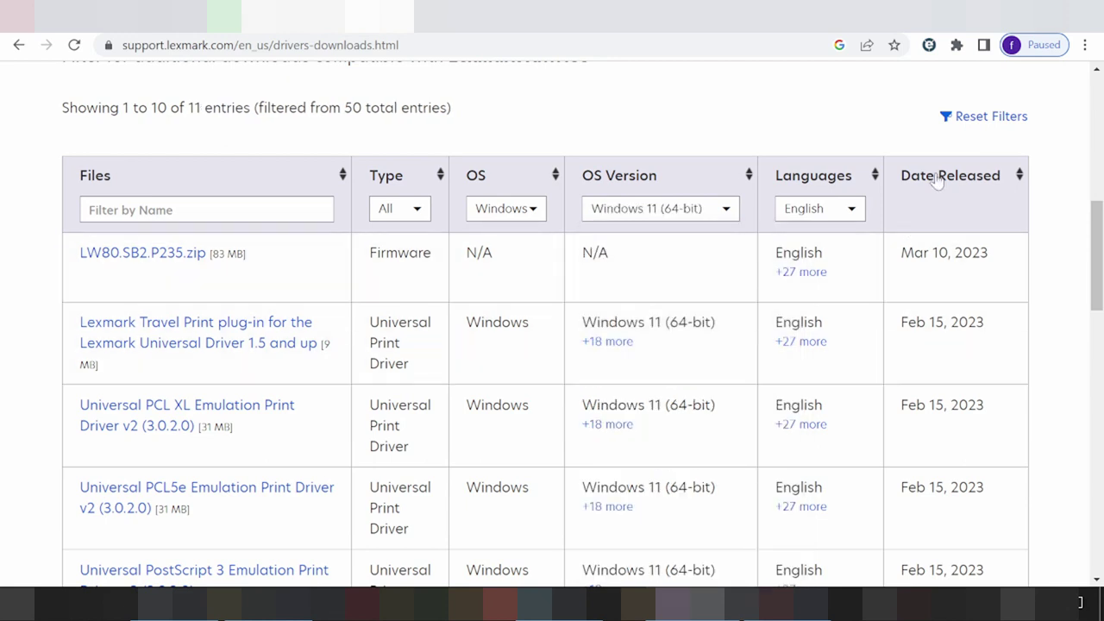
Sort the Windows 11 downloads by Date Released, newest first, and inspect the second entry
{"action": "scroll", "coordinate": [936, 188], "scroll_direction": "down", "scroll_amount": 1}
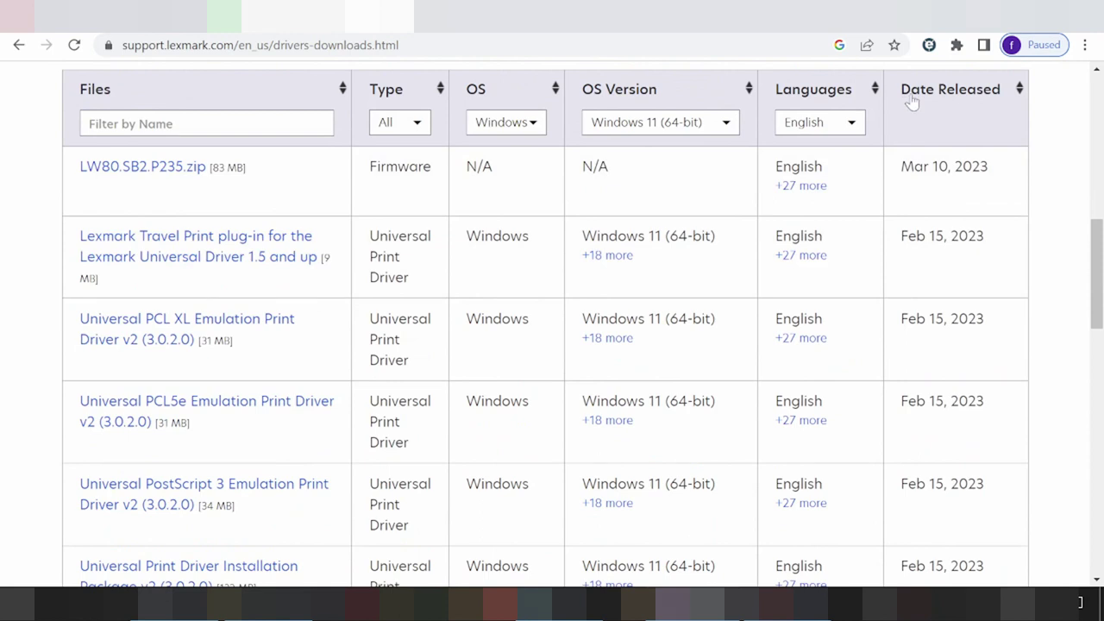
{"action": "left_click", "coordinate": [969, 102]}
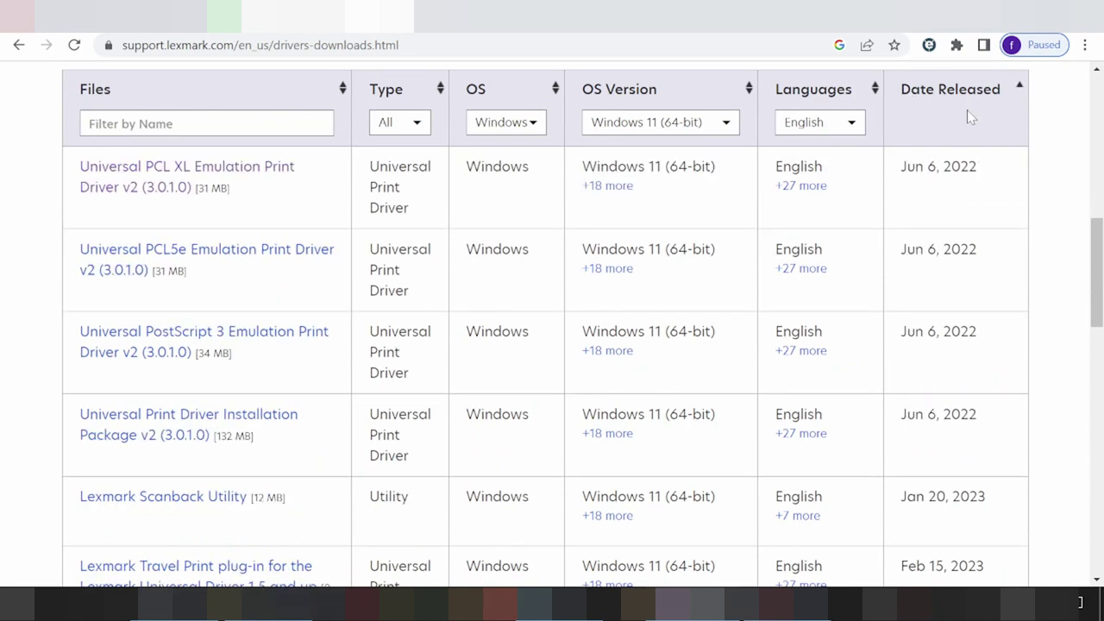
{"action": "left_click", "coordinate": [960, 102]}
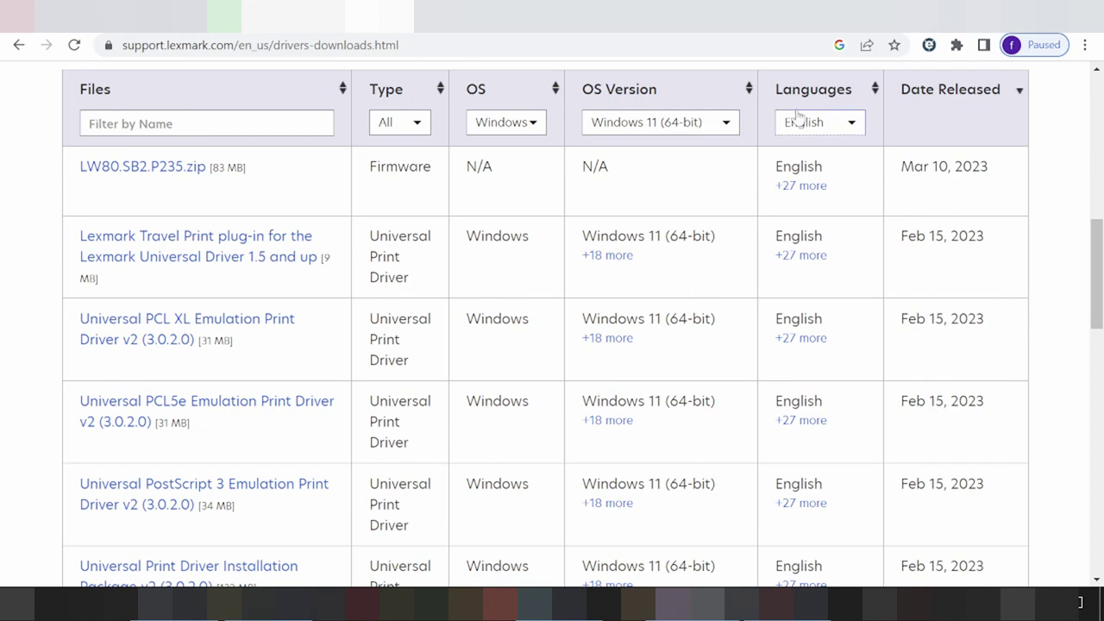
{"action": "double_click", "coordinate": [608, 236]}
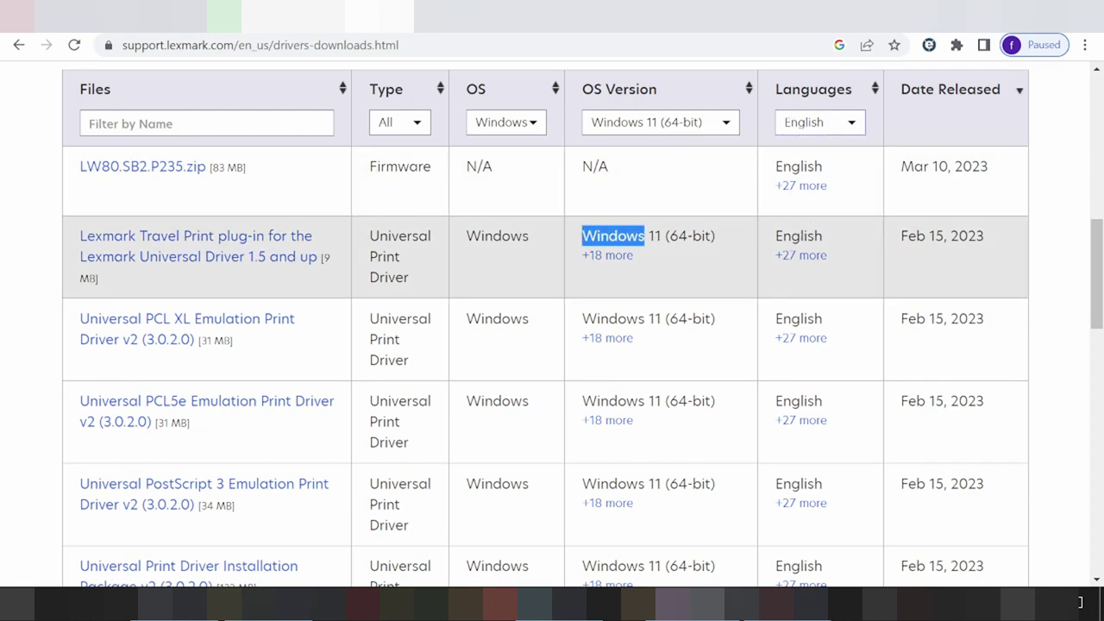
{"action": "left_click", "coordinate": [776, 237]}
{"action": "double_click", "coordinate": [776, 237]}
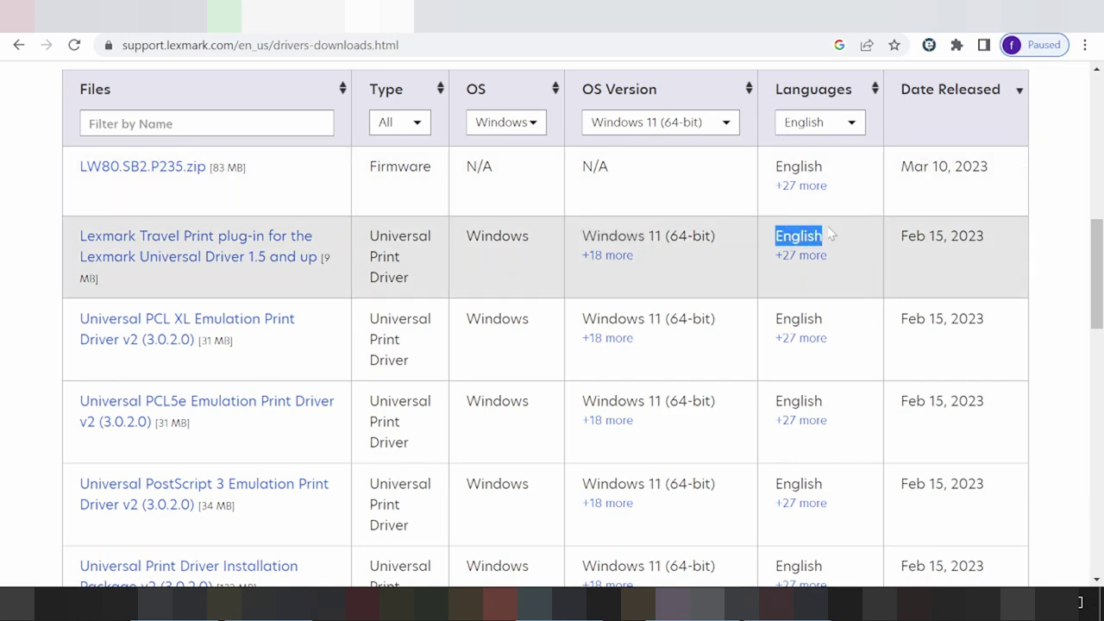
Check the Installation Package v2 (3.0.2.0) release date and OS, then open its download details
{"action": "scroll", "coordinate": [856, 188], "scroll_direction": "down", "scroll_amount": 5}
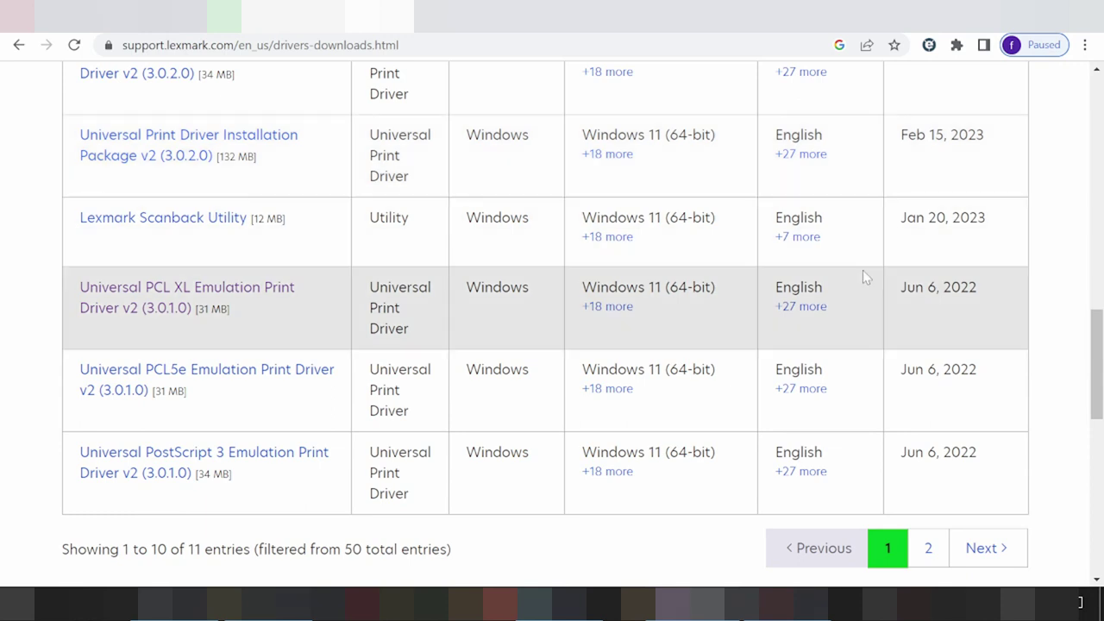
{"action": "scroll", "coordinate": [806, 306], "scroll_direction": "up", "scroll_amount": 1}
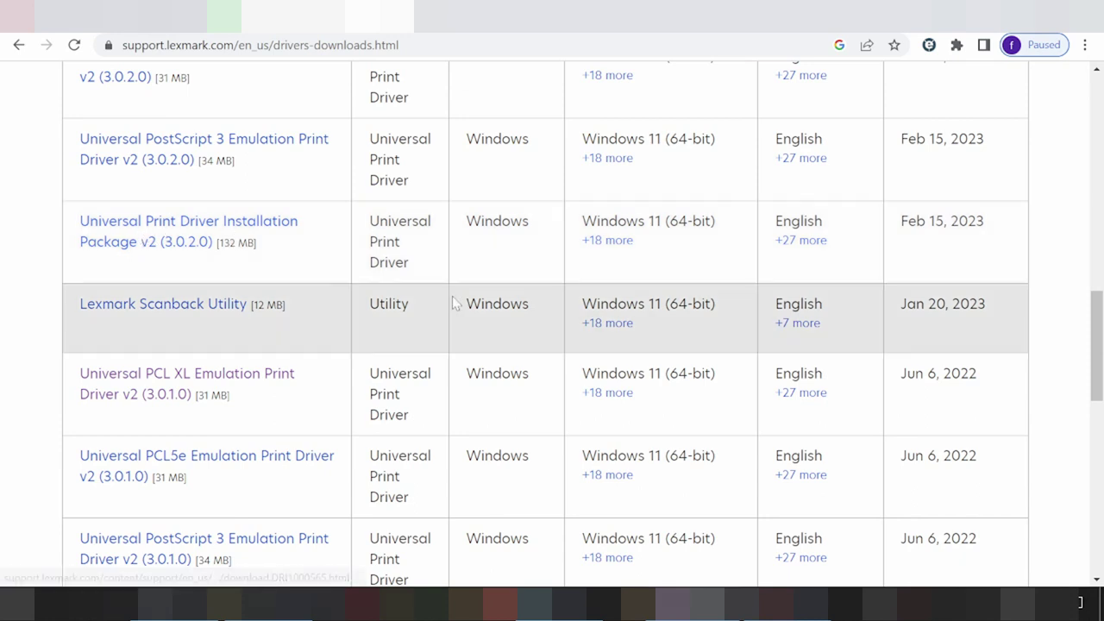
{"action": "left_click_drag", "start_coordinate": [900, 224], "coordinate": [975, 222]}
{"action": "left_click_drag", "start_coordinate": [582, 221], "coordinate": [669, 223]}
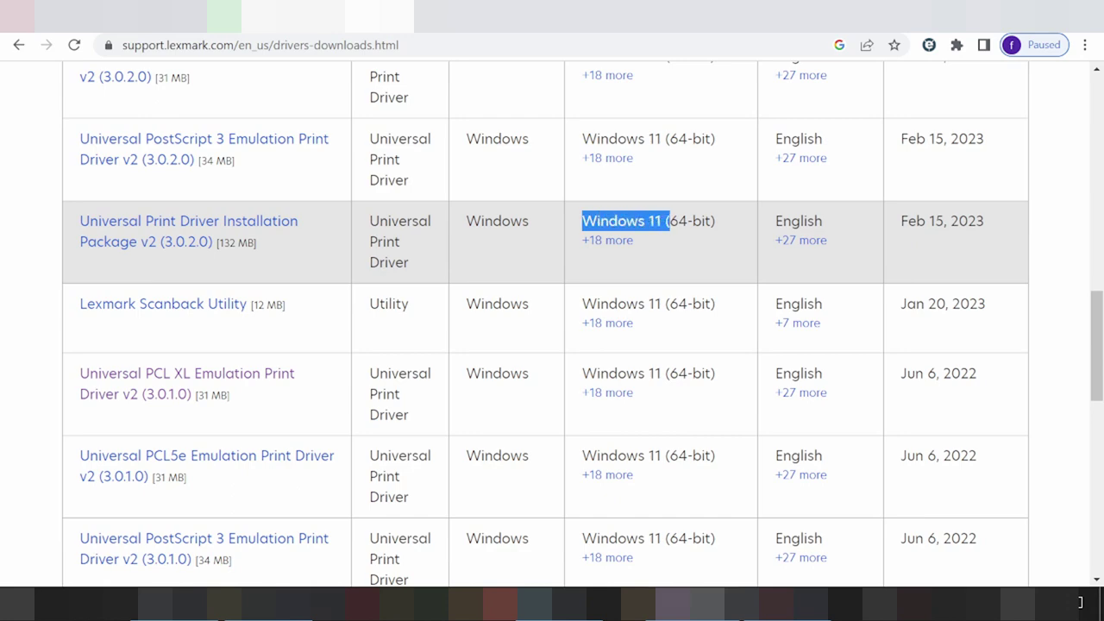
{"action": "left_click", "coordinate": [195, 224]}
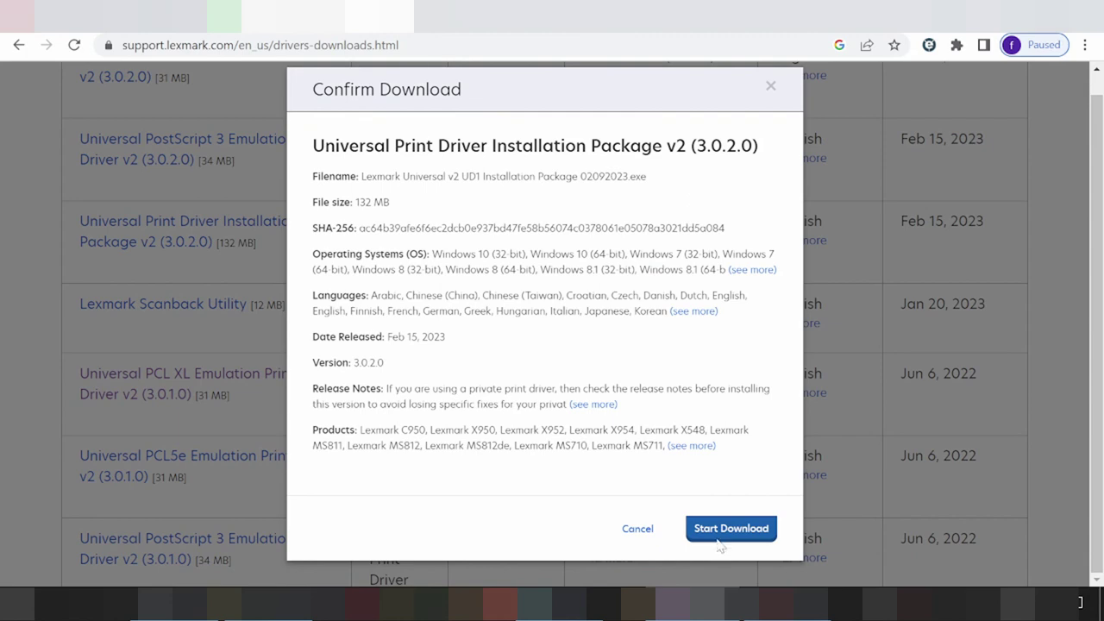
Start the Universal Print Driver Installation Package v2 download and check its downloads-bar entry
{"action": "left_click", "coordinate": [718, 542]}
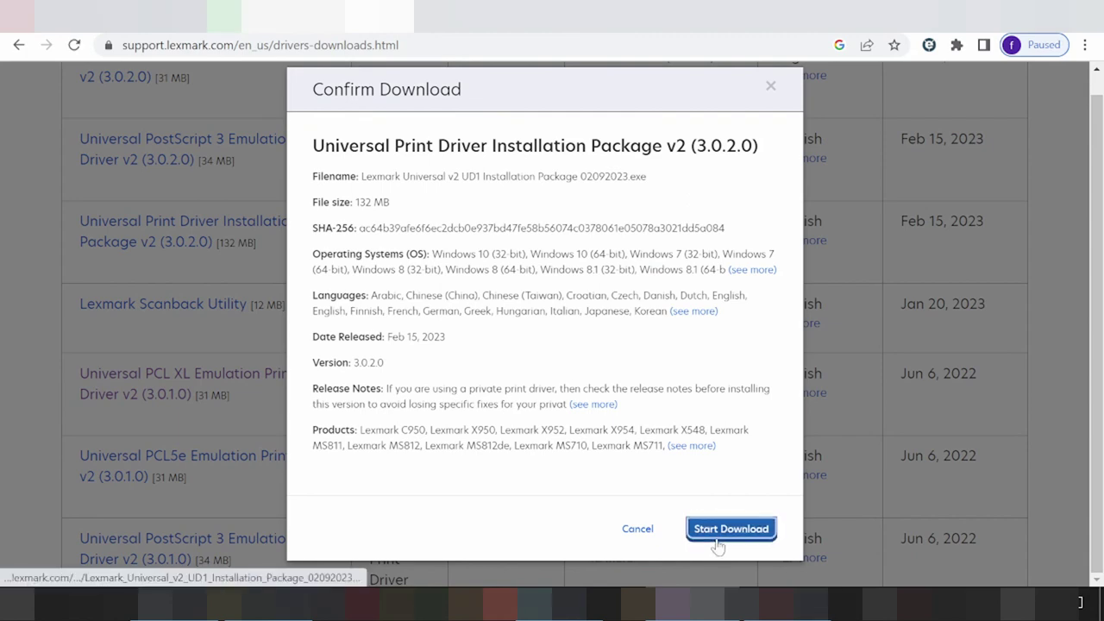
{"action": "left_click", "coordinate": [61, 238]}
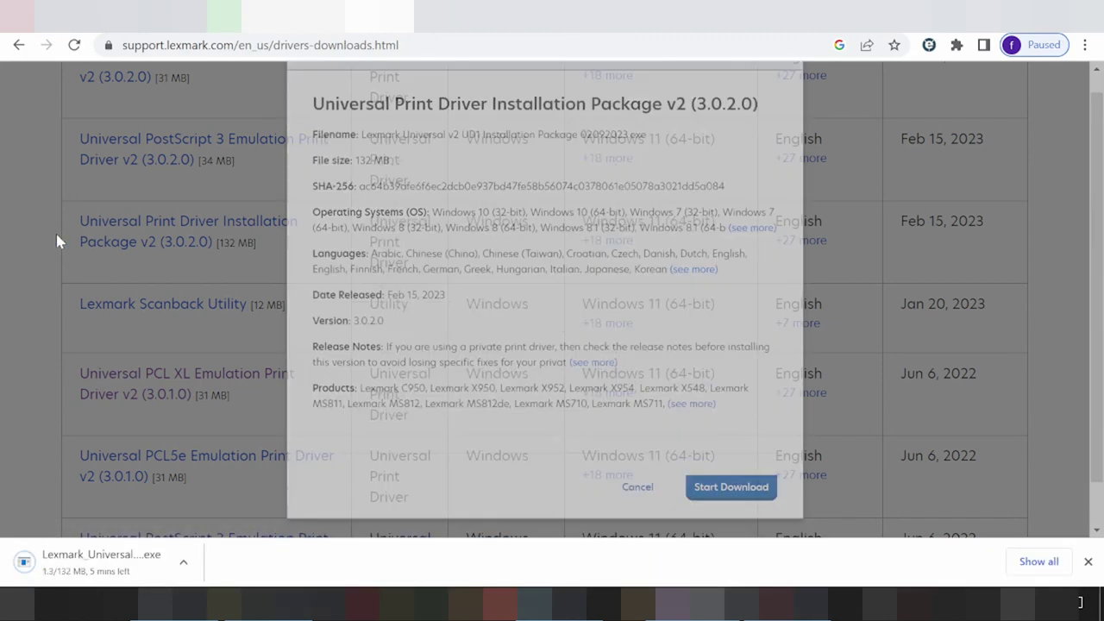
{"action": "scroll", "coordinate": [87, 207], "scroll_direction": "up", "scroll_amount": 8}
{"action": "scroll", "coordinate": [103, 172], "scroll_direction": "up", "scroll_amount": 2}
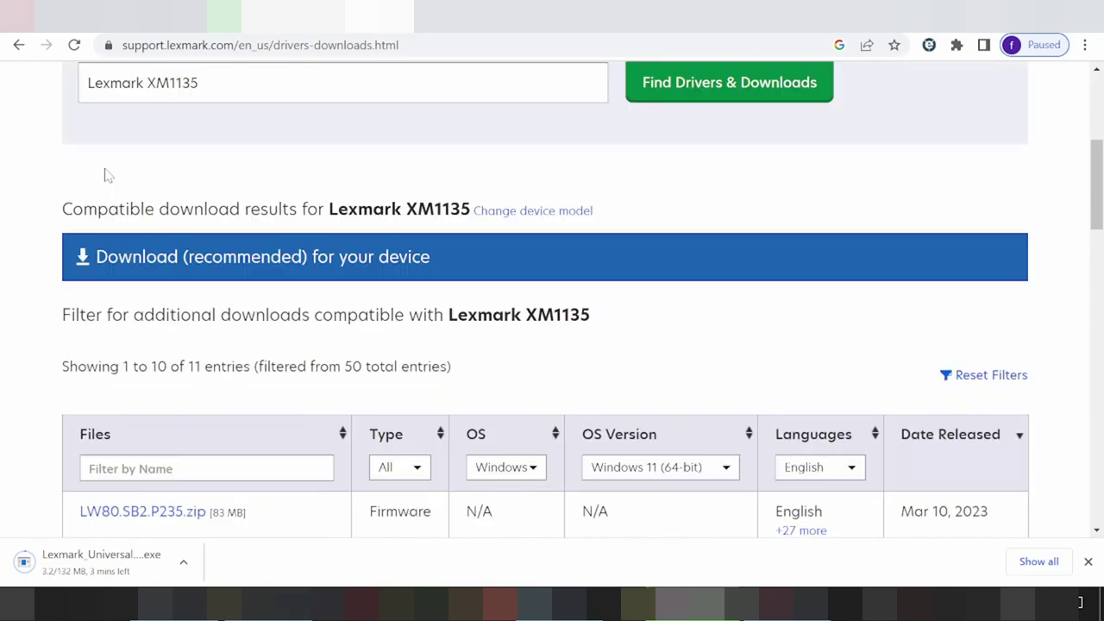
{"action": "scroll", "coordinate": [107, 175], "scroll_direction": "up", "scroll_amount": 1}
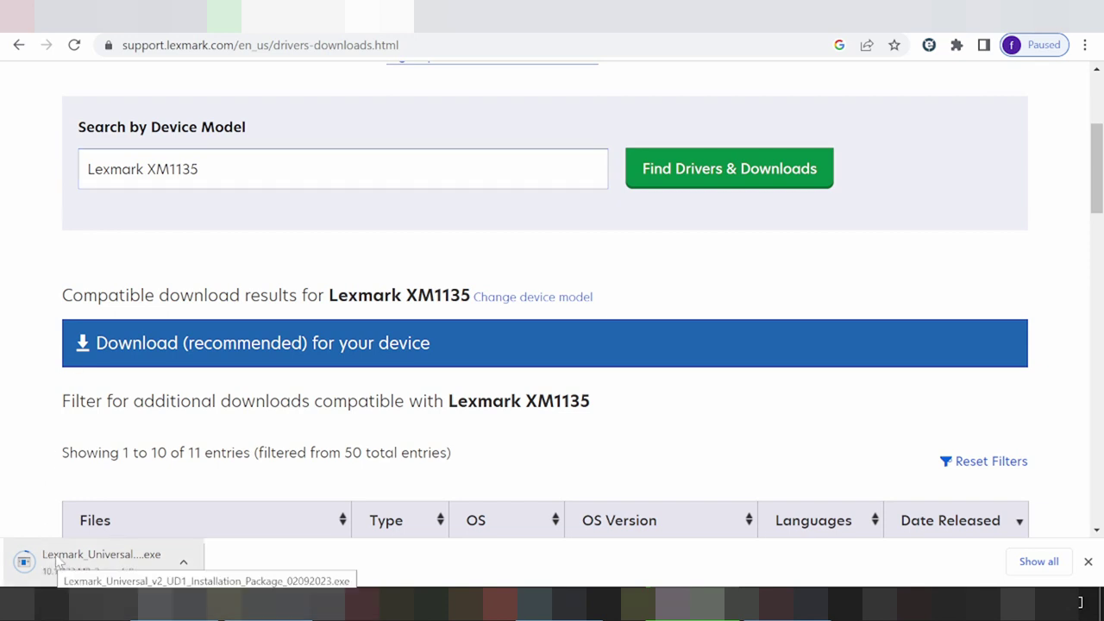
{"action": "left_click", "coordinate": [182, 562]}
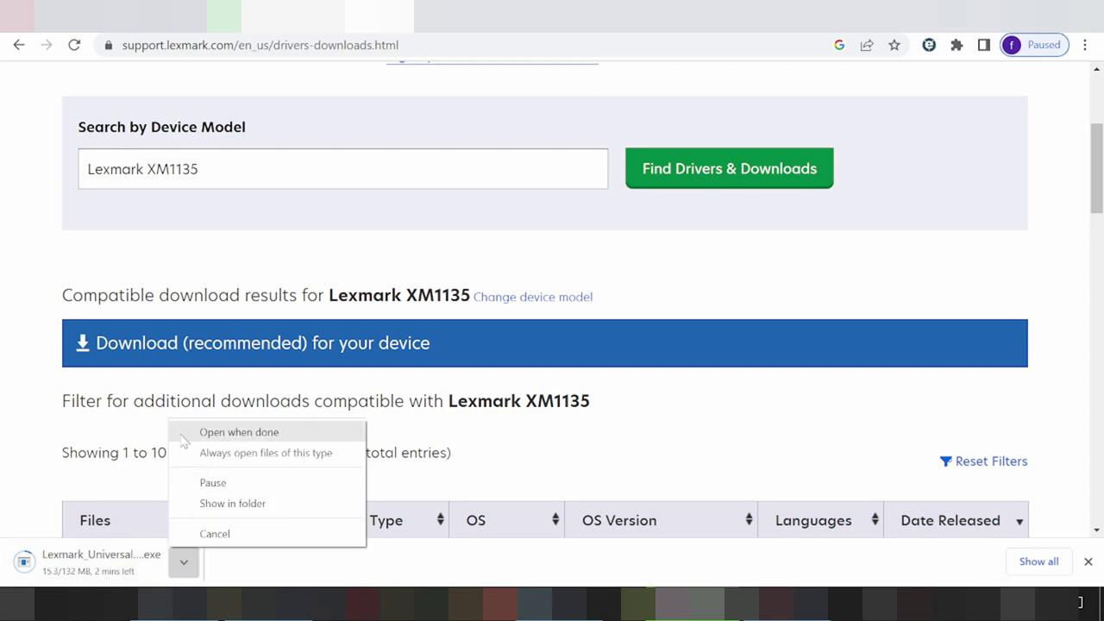
{"action": "left_click", "coordinate": [108, 419]}
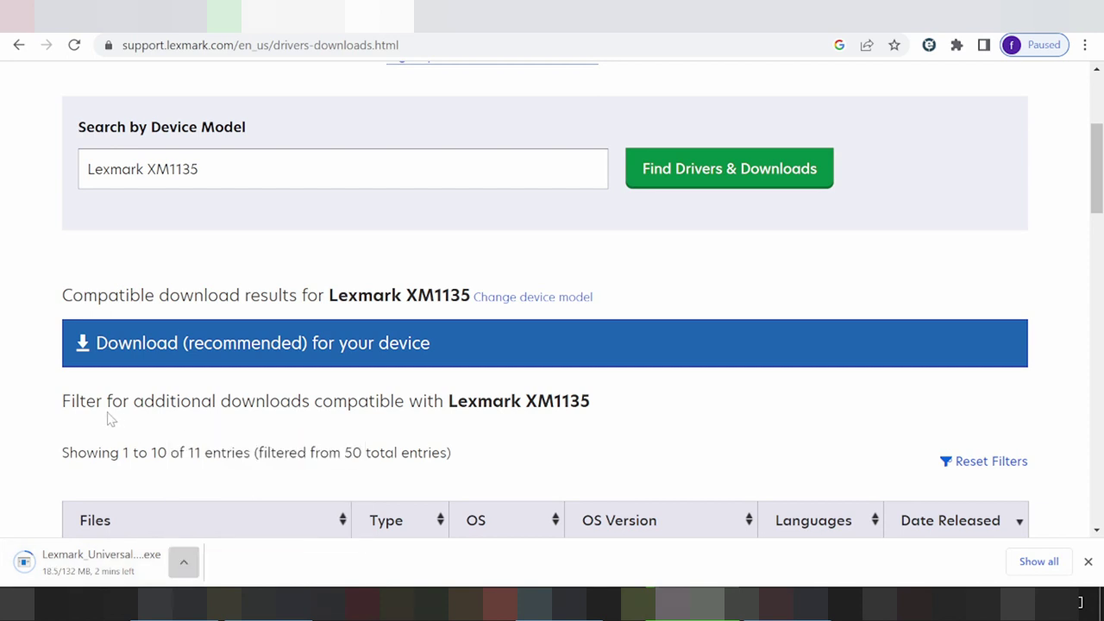